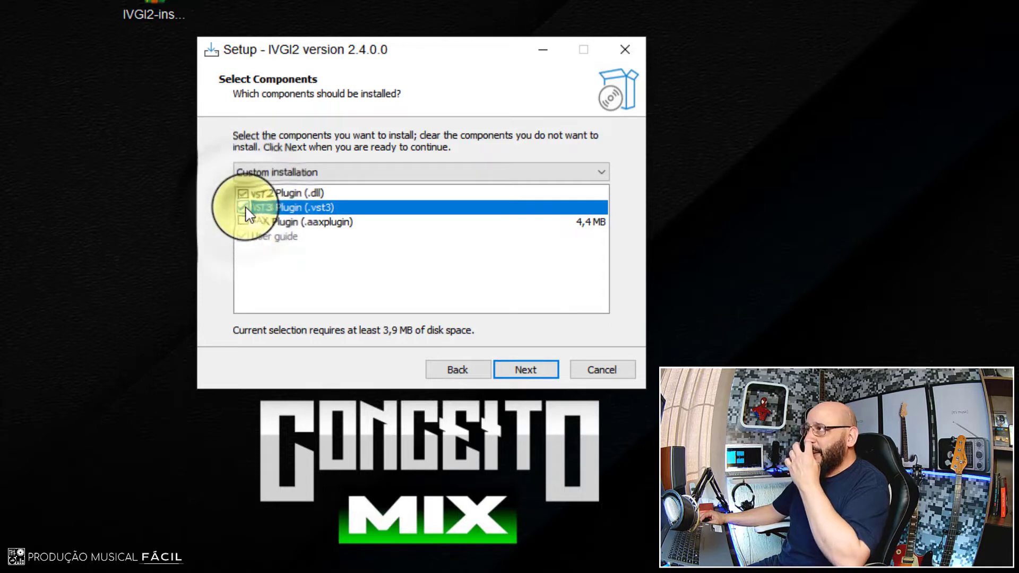
# Try to install IVGI2 with the VST2 and VST3 plugin components and without AAX, and cancel the installation.
pyautogui.click(245, 194)
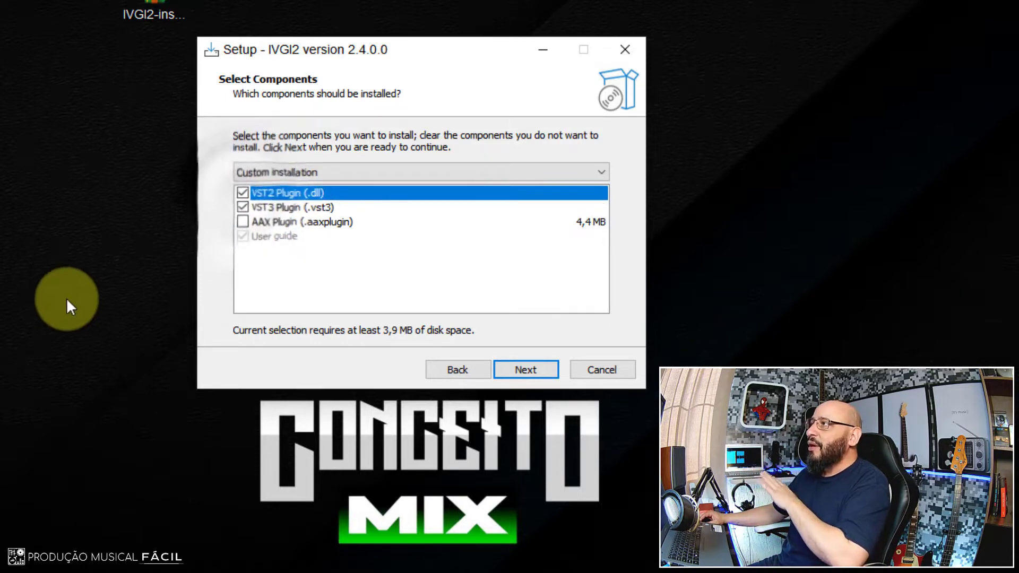
pyautogui.click(243, 223)
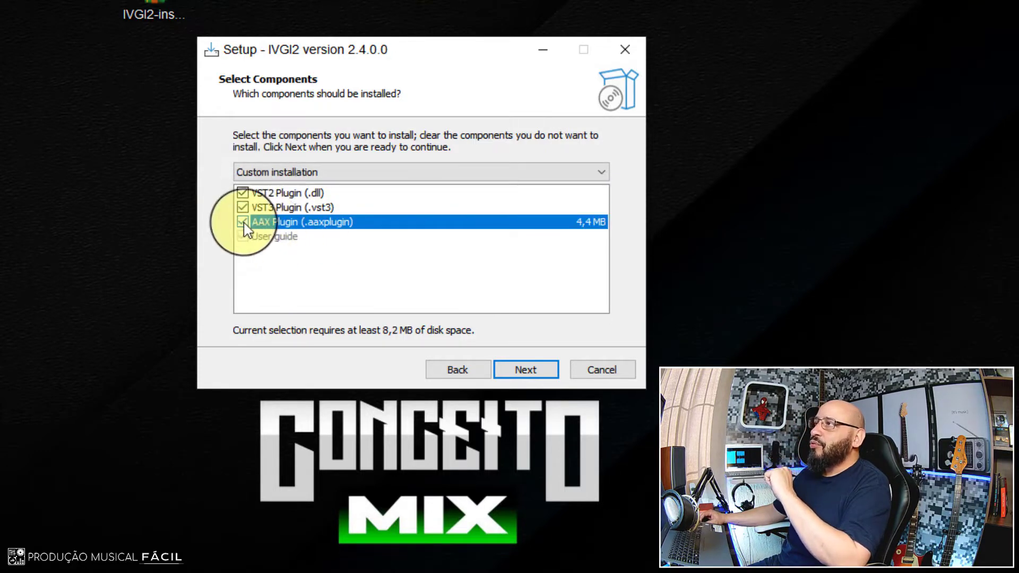
pyautogui.click(242, 224)
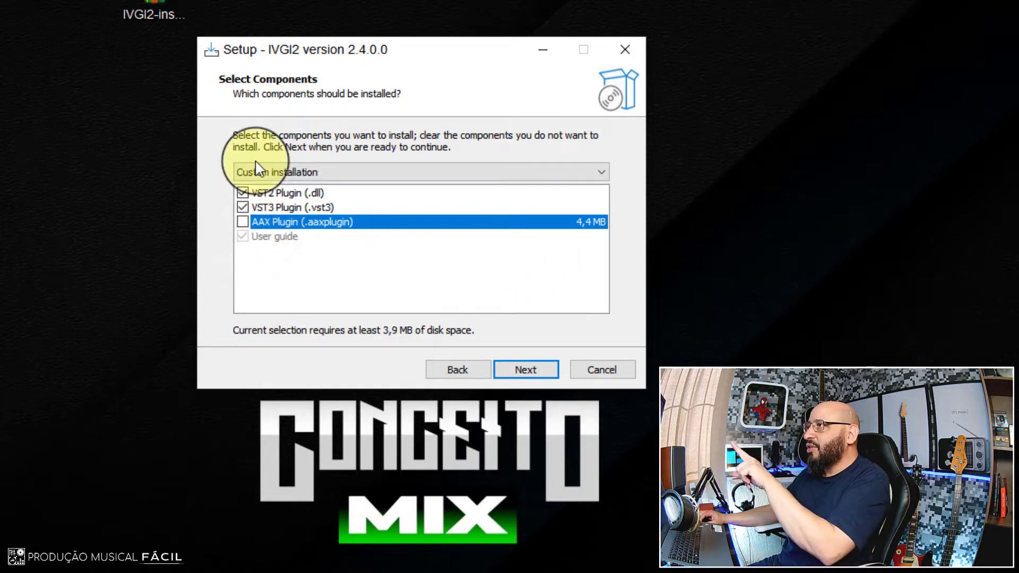
pyautogui.click(540, 380)
pyautogui.click(530, 371)
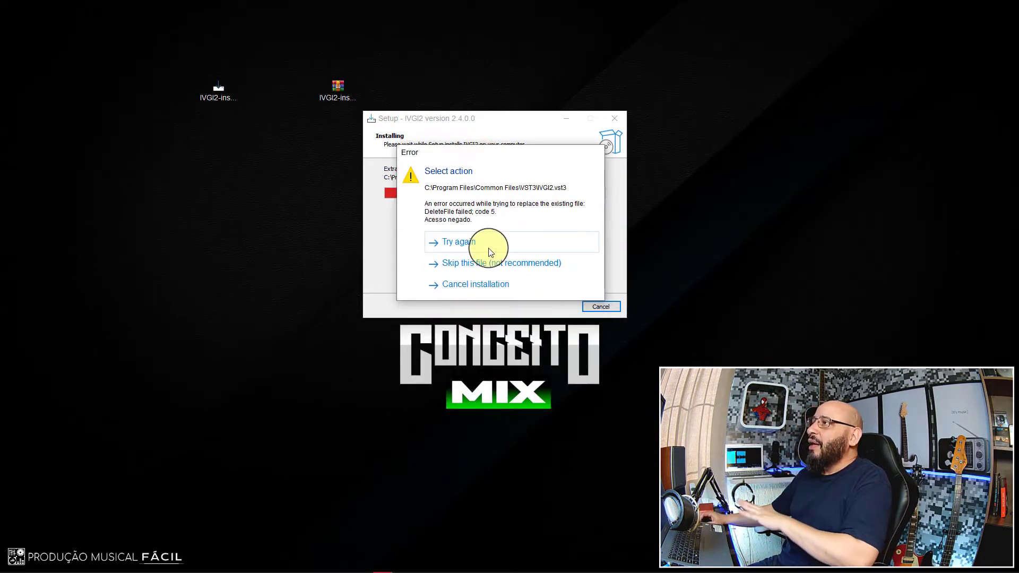
pyautogui.click(459, 286)
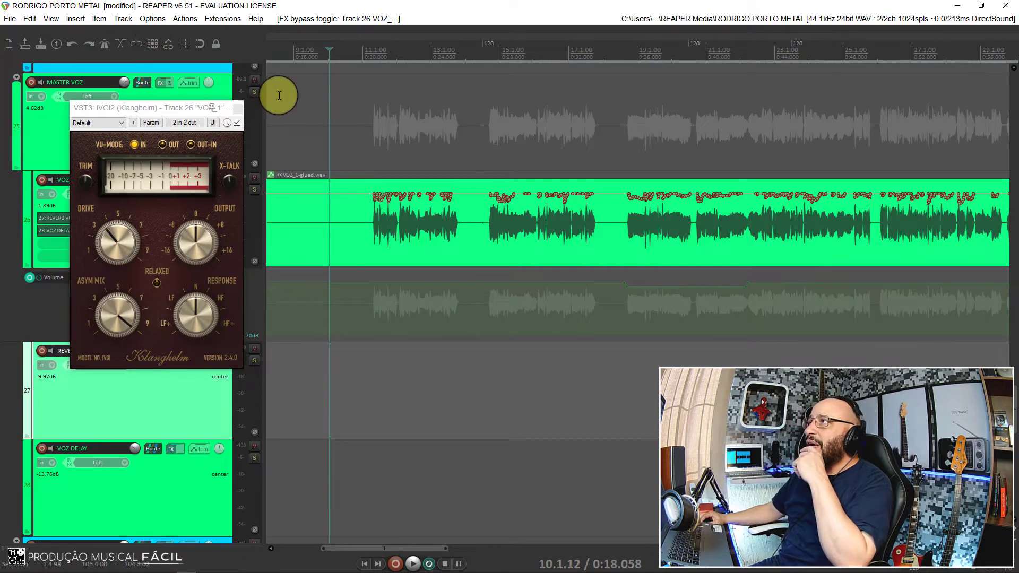
# Solo the MASTER VOZ track and listen to the vocal from about bar 11 with IVGI2 bypassed.
pyautogui.click(254, 92)
pyautogui.click(236, 123)
pyautogui.click(370, 49)
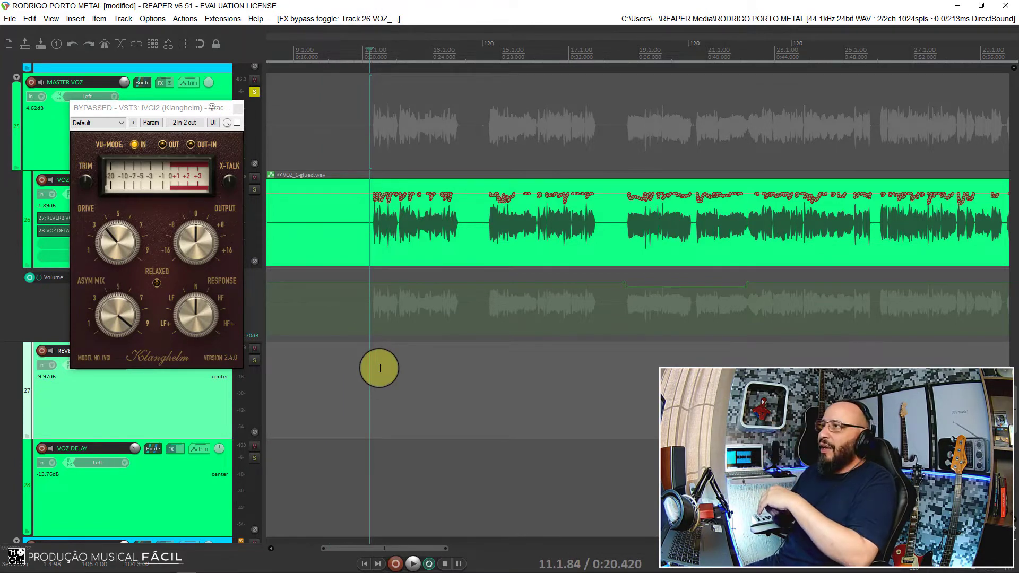
pyautogui.press('space')
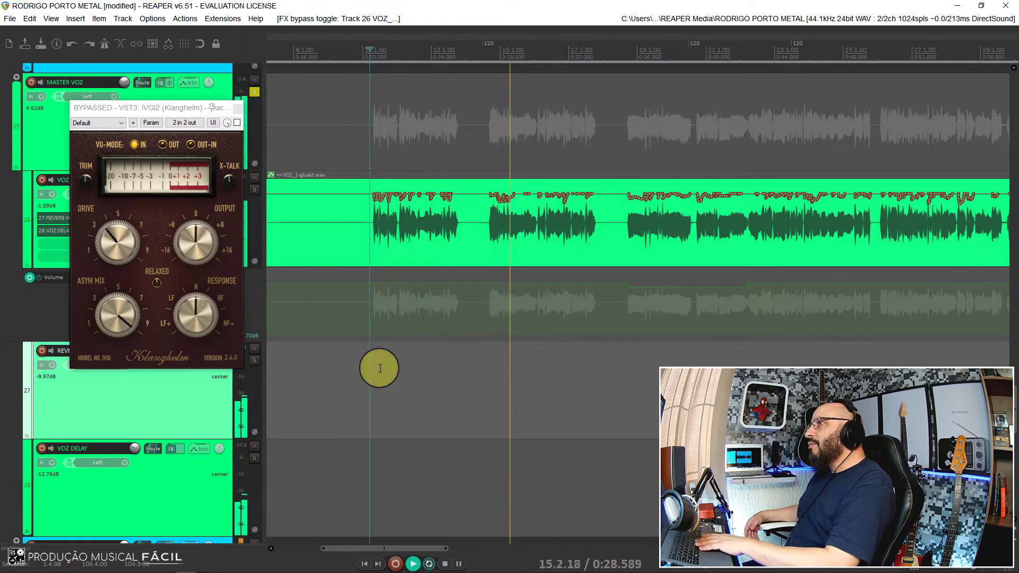
pyautogui.press('space')
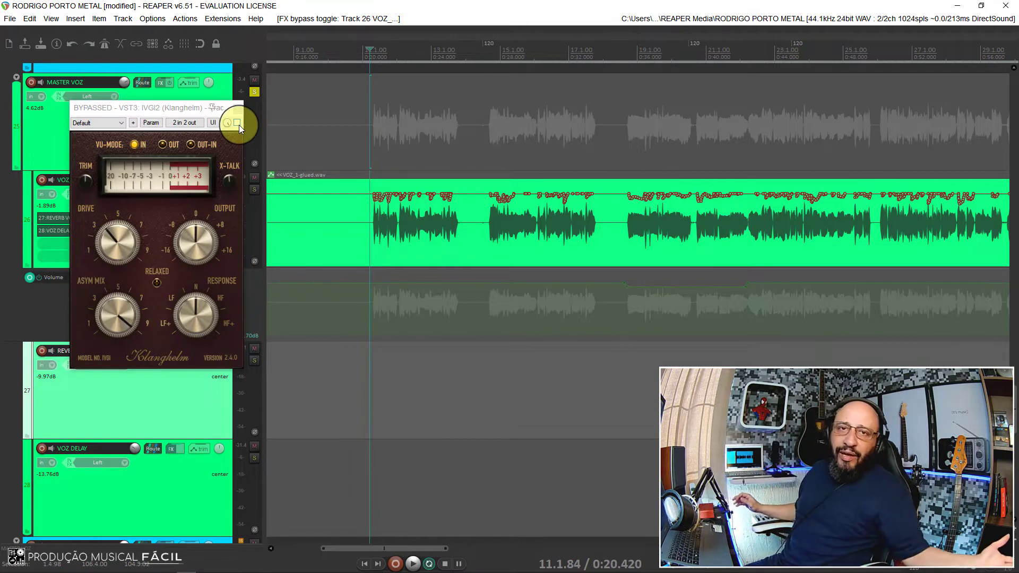
# Activate IVGI2 with Asym Mix at its minimum and raise Drive to its maximum while the vocal plays.
pyautogui.click(118, 502)
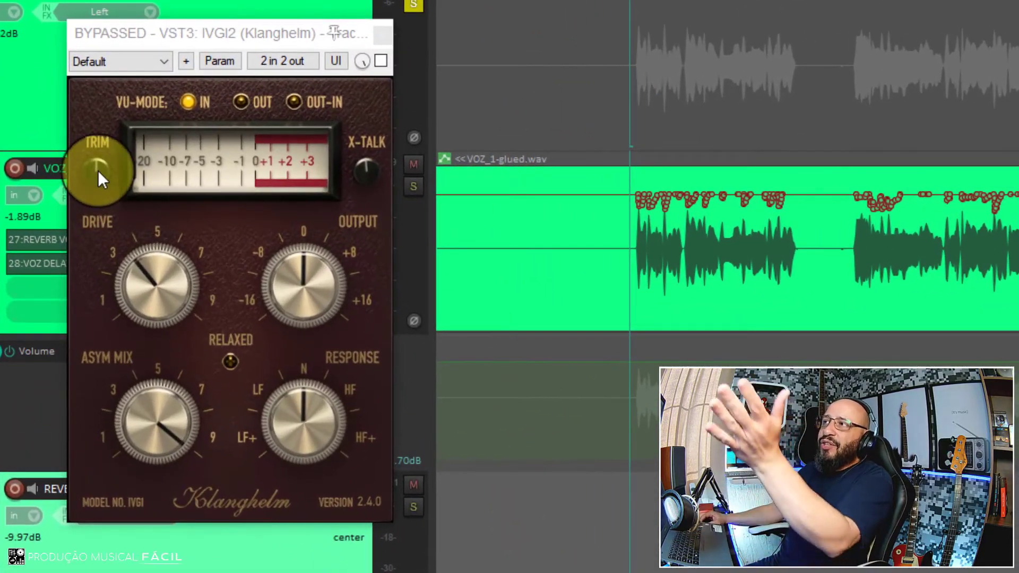
pyautogui.click(305, 287)
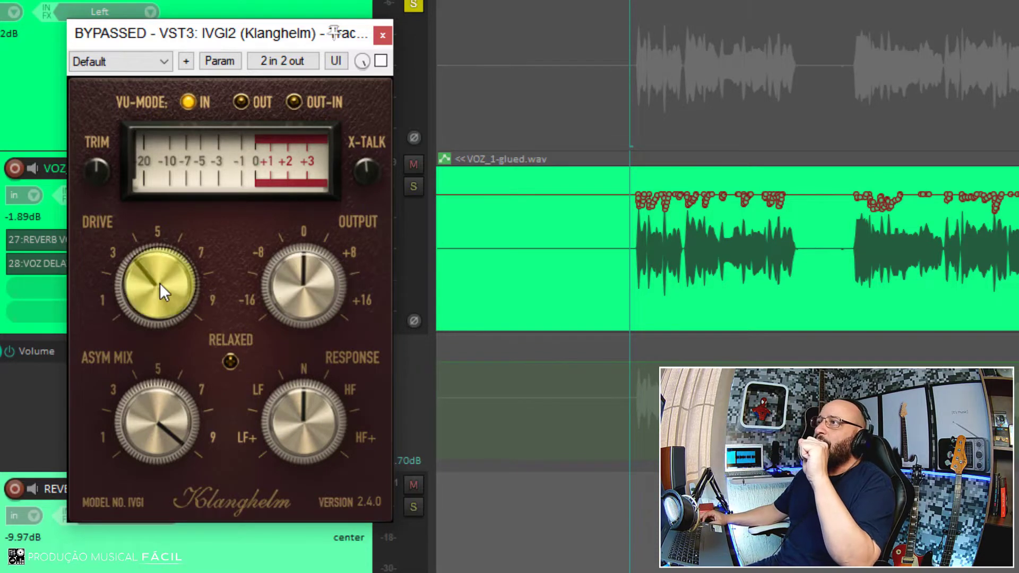
pyautogui.moveTo(144, 237); pyautogui.dragTo(152, 304)
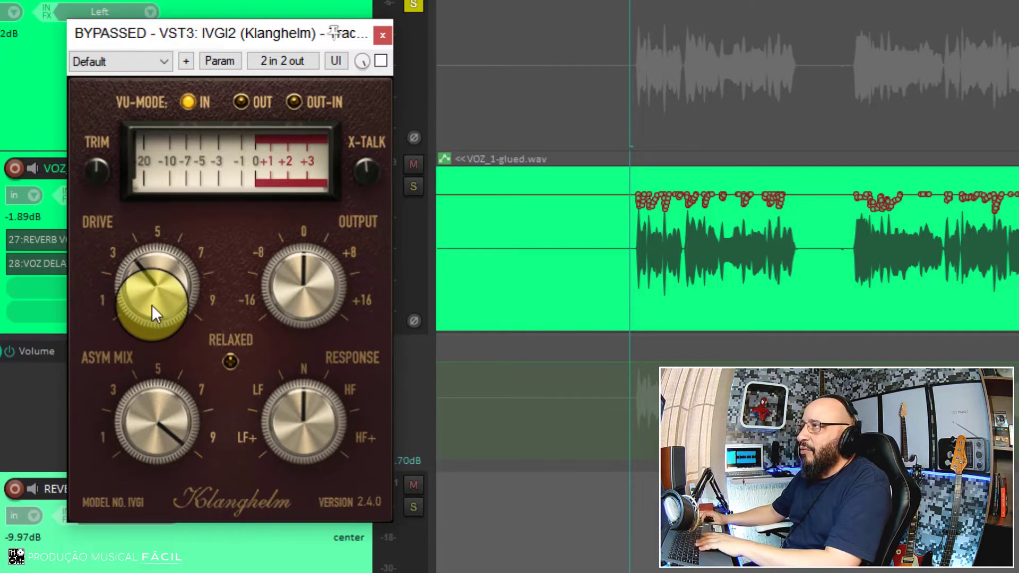
pyautogui.press('space')
pyautogui.moveTo(152, 304); pyautogui.dragTo(179, 163)
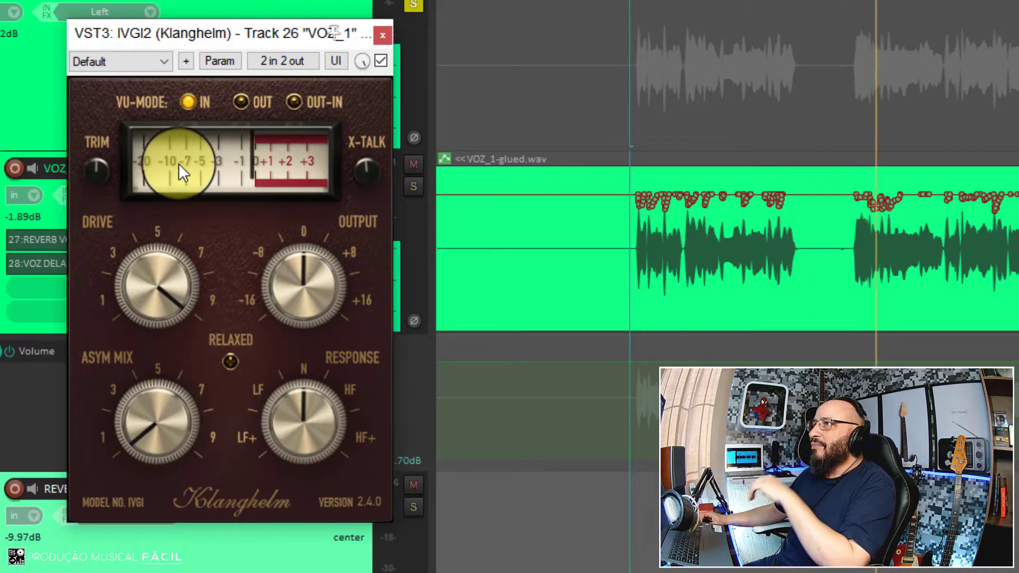
# Lower Drive to its minimum, play the vocal and gradually raise Drive to about 4.5.
pyautogui.moveTo(167, 297); pyautogui.dragTo(195, 327)
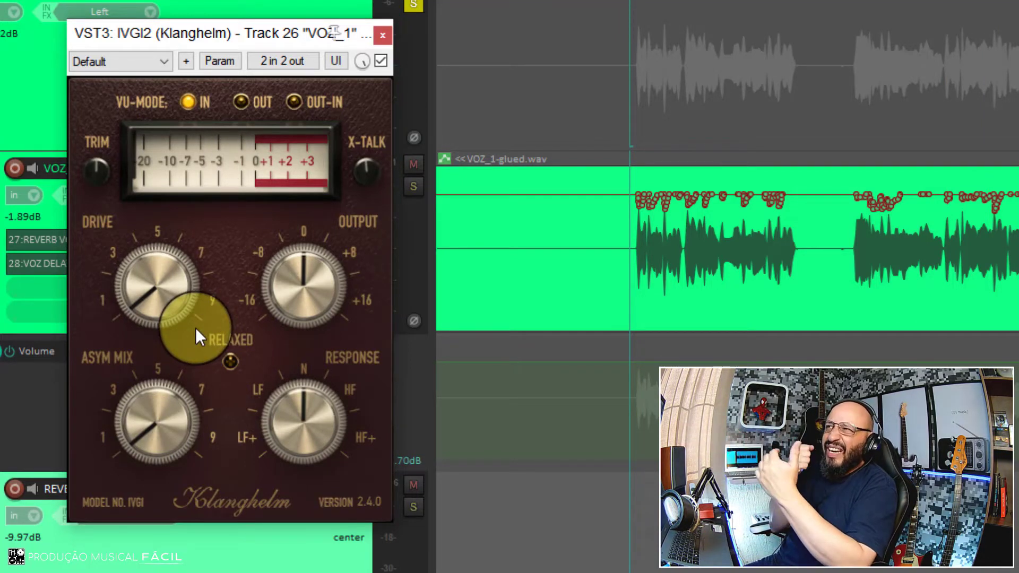
pyautogui.moveTo(195, 327); pyautogui.dragTo(196, 327)
pyautogui.click(576, 91)
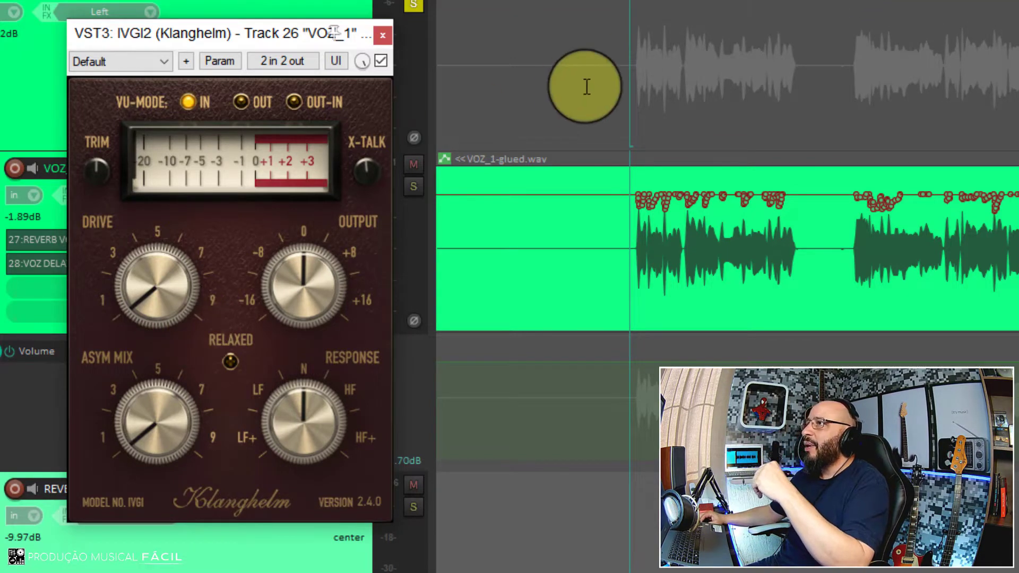
pyautogui.moveTo(156, 305); pyautogui.dragTo(160, 312)
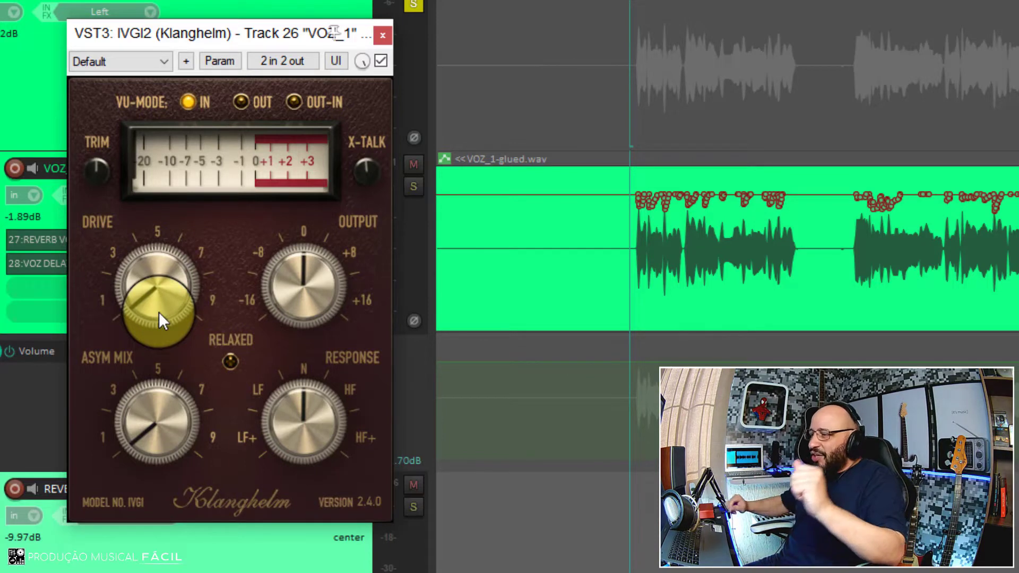
pyautogui.press('space')
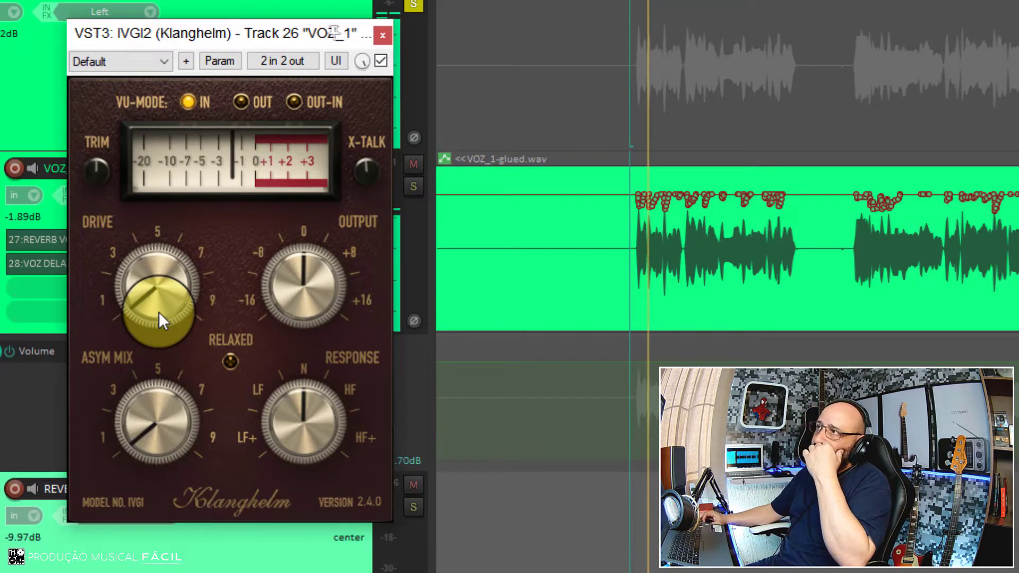
pyautogui.moveTo(158, 311); pyautogui.dragTo(151, 277)
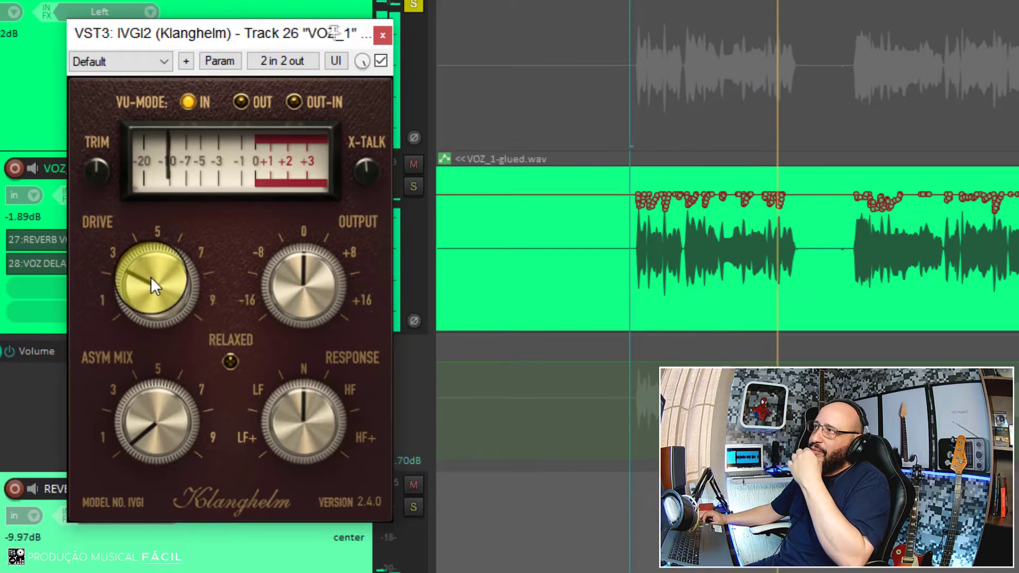
pyautogui.moveTo(151, 277)
pyautogui.mouseDown()
pyautogui.moveTo(175, 208)
pyautogui.moveTo(164, 268)
pyautogui.mouseUp()
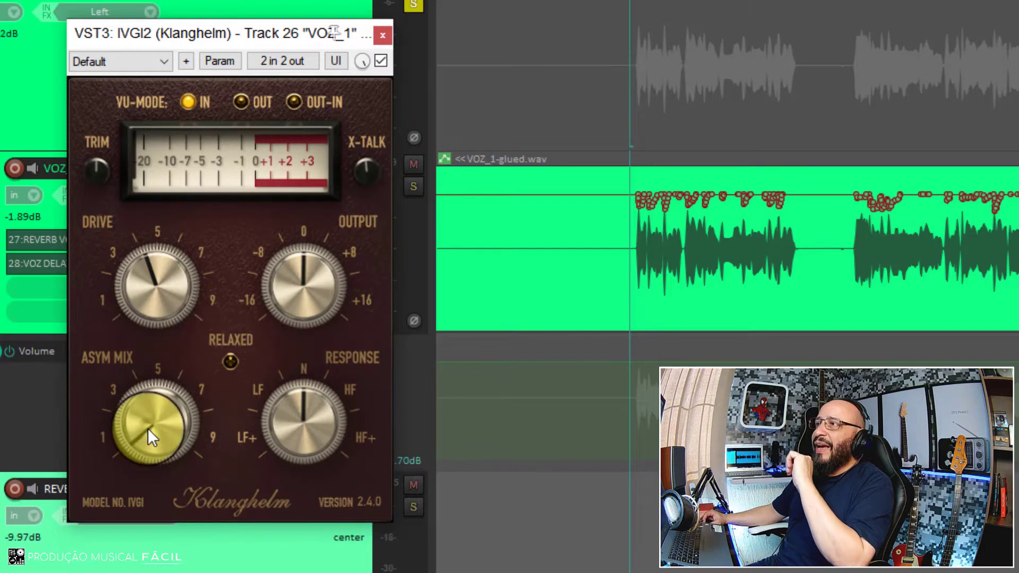
# Raise Asym Mix to its maximum with Drive at about 4 and listen to the vocal.
pyautogui.moveTo(149, 437); pyautogui.dragTo(161, 455)
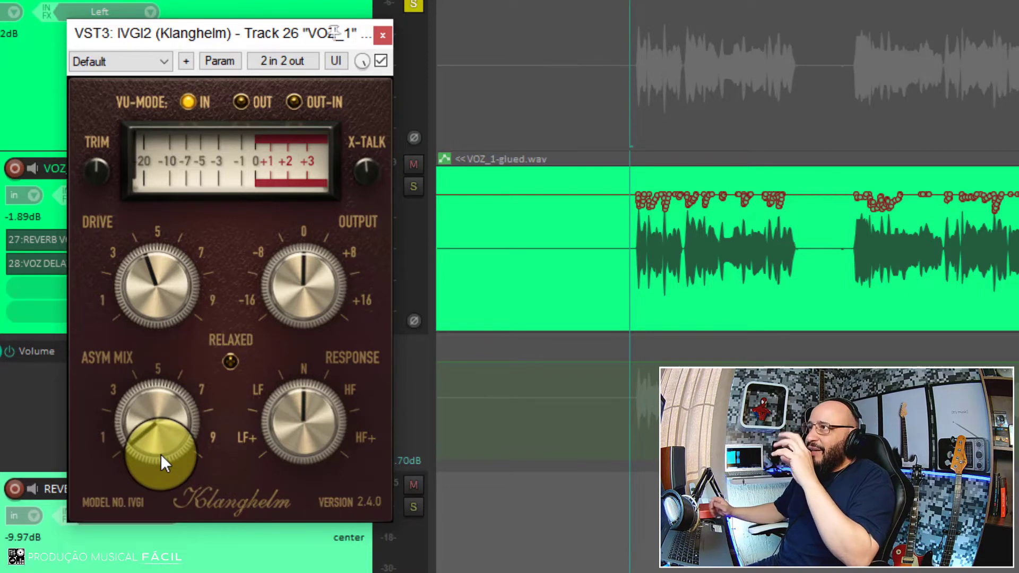
pyautogui.moveTo(160, 454); pyautogui.dragTo(163, 308)
pyautogui.press('space')
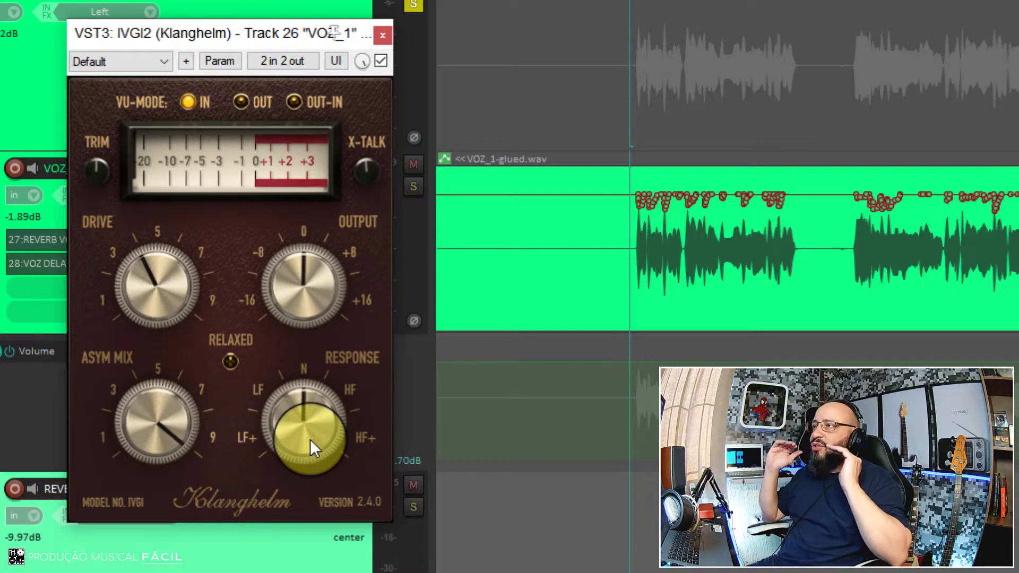
# Audition the Response control at its lowest setting, beyond LF+, and return it to N.
pyautogui.moveTo(308, 438)
pyautogui.mouseDown()
pyautogui.moveTo(312, 465)
pyautogui.moveTo(303, 420)
pyautogui.moveTo(282, 414)
pyautogui.moveTo(298, 421)
pyautogui.moveTo(300, 473)
pyautogui.moveTo(246, 454)
pyautogui.moveTo(282, 445)
pyautogui.moveTo(246, 440)
pyautogui.moveTo(303, 431)
pyautogui.moveTo(293, 443)
pyautogui.mouseUp()
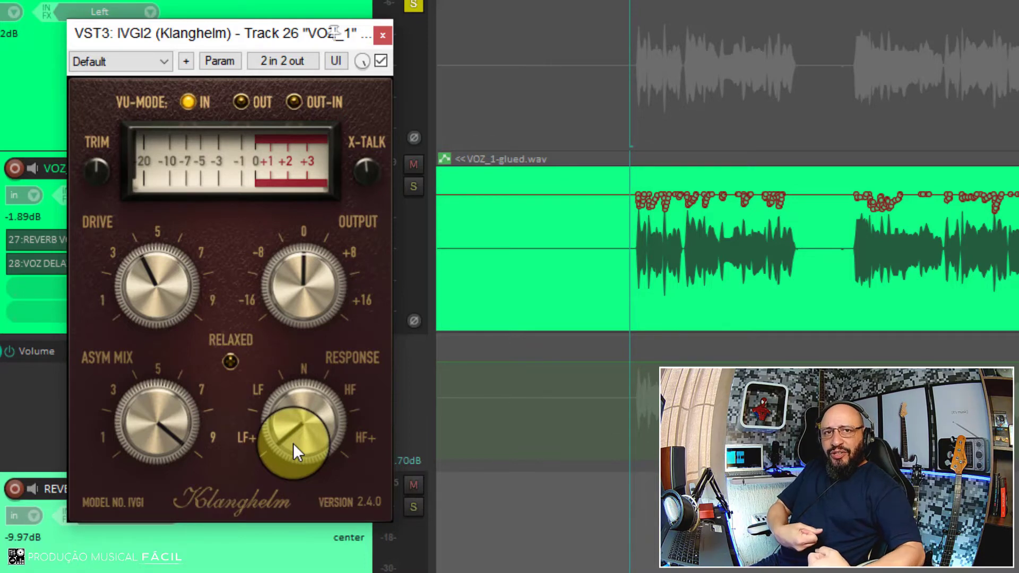
pyautogui.moveTo(293, 444)
pyautogui.mouseDown()
pyautogui.moveTo(351, 297)
pyautogui.moveTo(300, 432)
pyautogui.moveTo(273, 347)
pyautogui.moveTo(275, 466)
pyautogui.moveTo(301, 454)
pyautogui.moveTo(288, 399)
pyautogui.moveTo(286, 458)
pyautogui.mouseUp()
pyautogui.press('space')
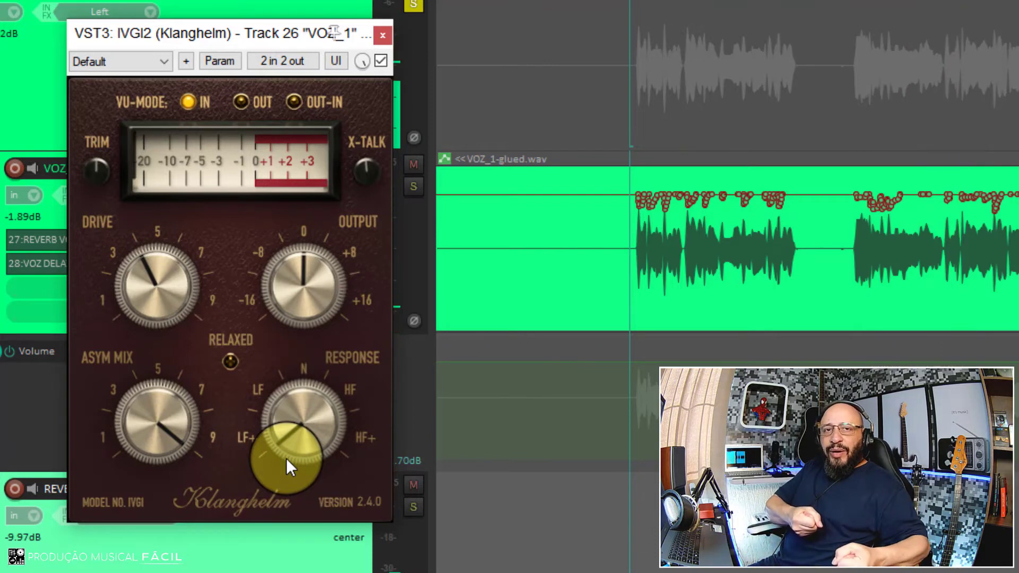
pyautogui.moveTo(285, 457); pyautogui.dragTo(304, 368)
pyautogui.press('space')
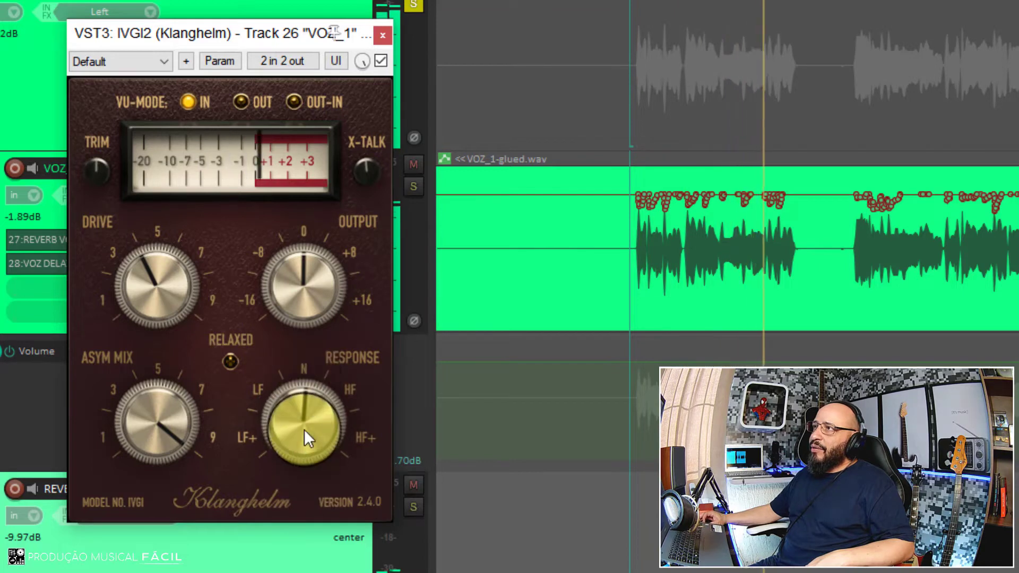
pyautogui.press('space')
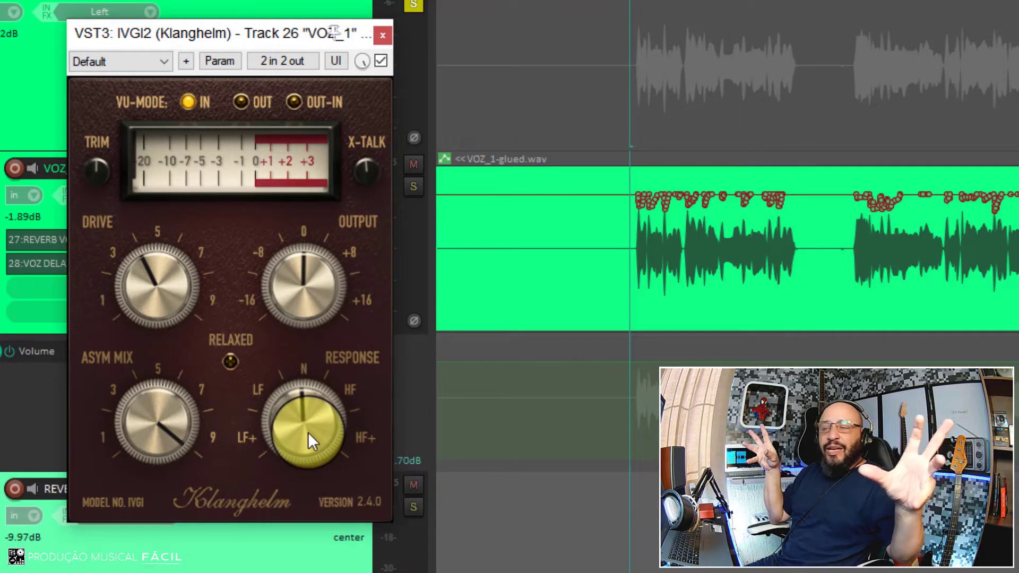
# Raise Response through HF to its highest setting during playback and return it to N.
pyautogui.moveTo(308, 432); pyautogui.dragTo(304, 422)
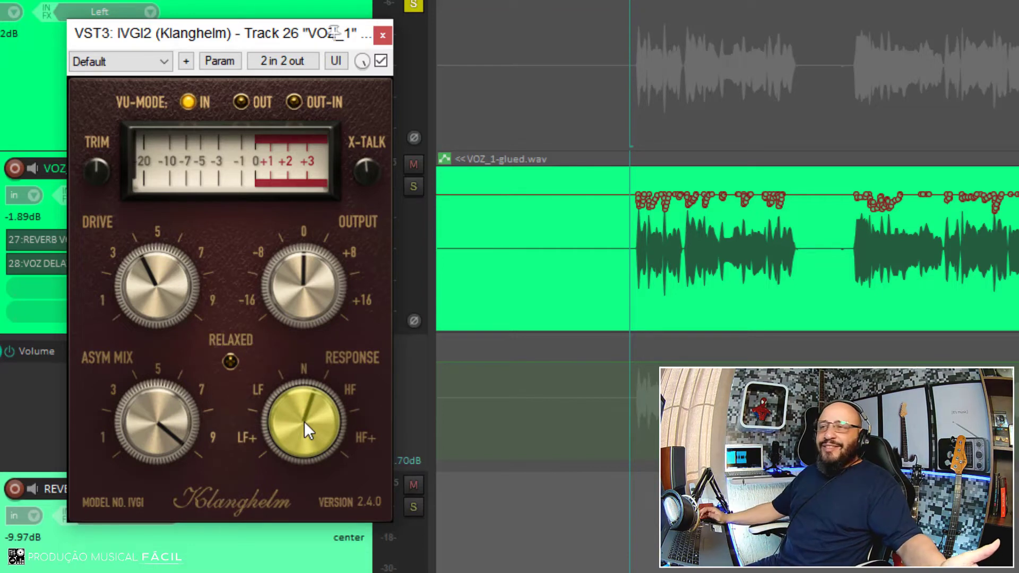
pyautogui.press('space')
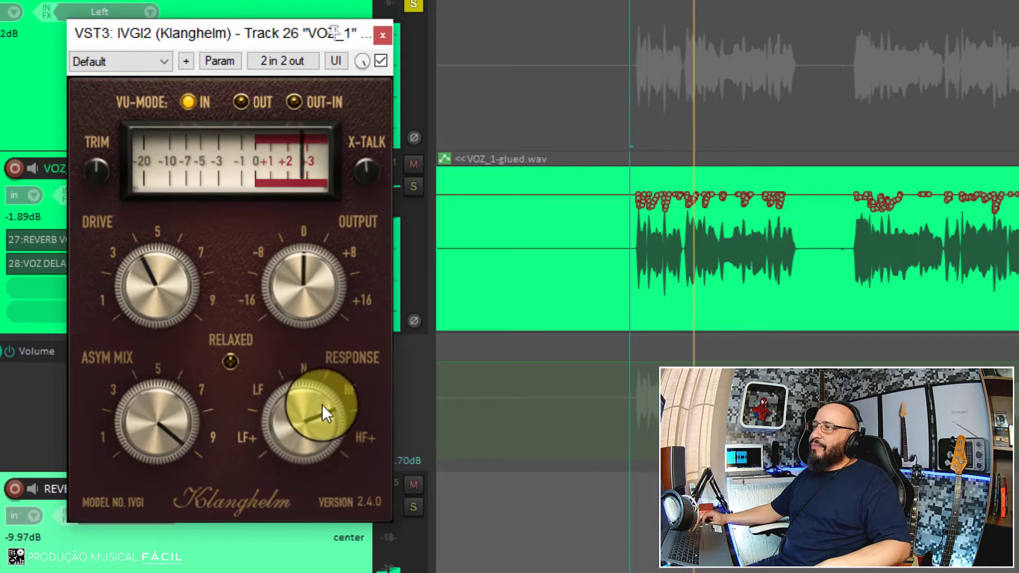
pyautogui.moveTo(325, 390); pyautogui.dragTo(337, 345)
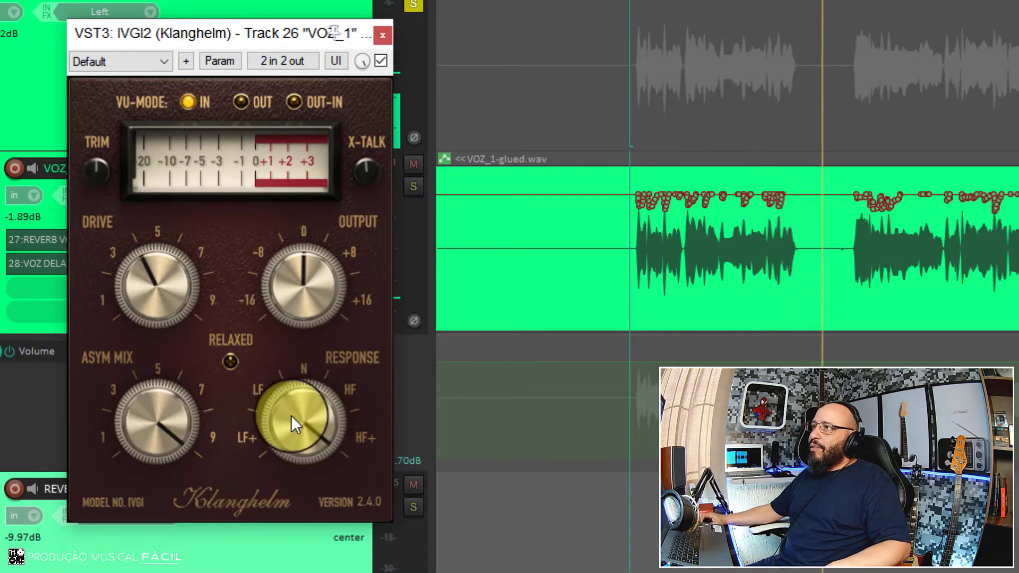
pyautogui.moveTo(291, 419); pyautogui.dragTo(293, 482)
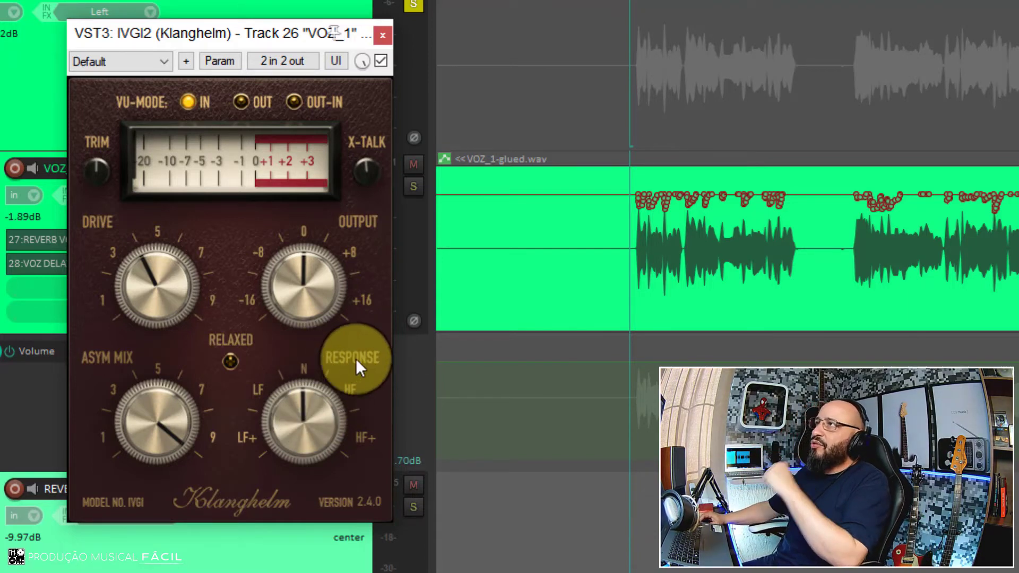
# Compare the solo vocal with IVGI2 bypassed and active during playback, leaving the plugin bypassed.
pyautogui.click(381, 61)
pyautogui.press('space')
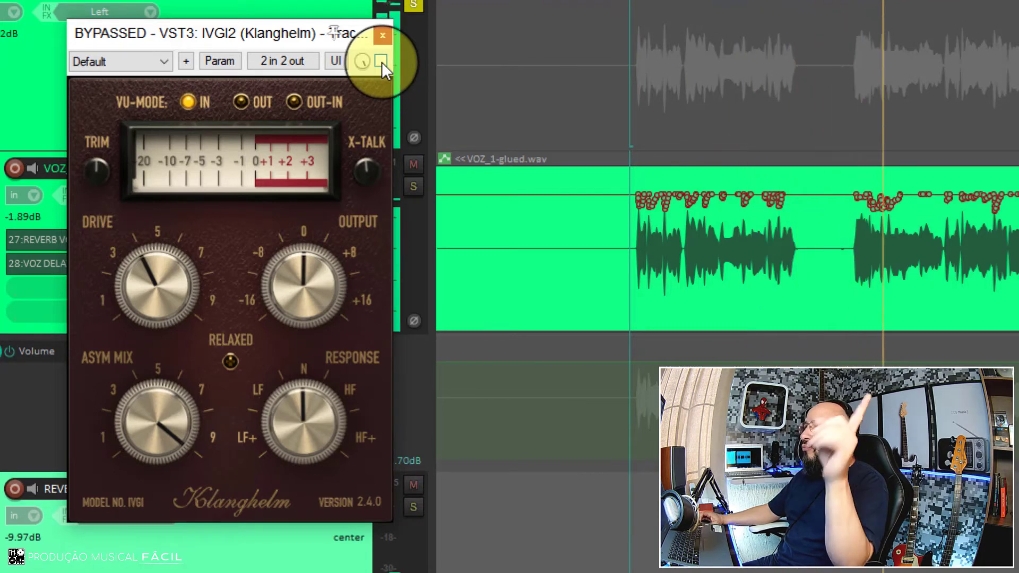
pyautogui.click(380, 62)
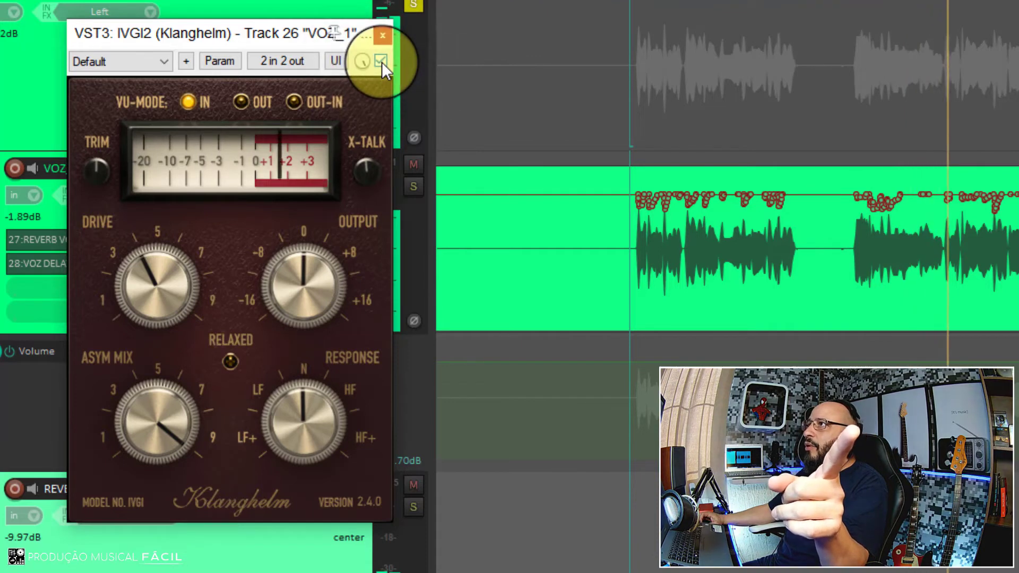
pyautogui.click(381, 62)
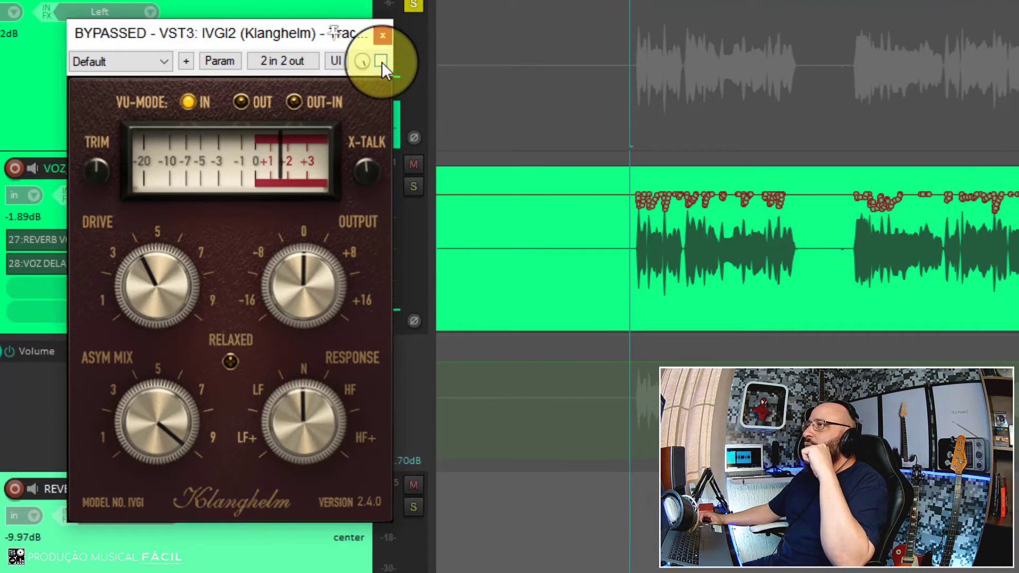
pyautogui.click(381, 62)
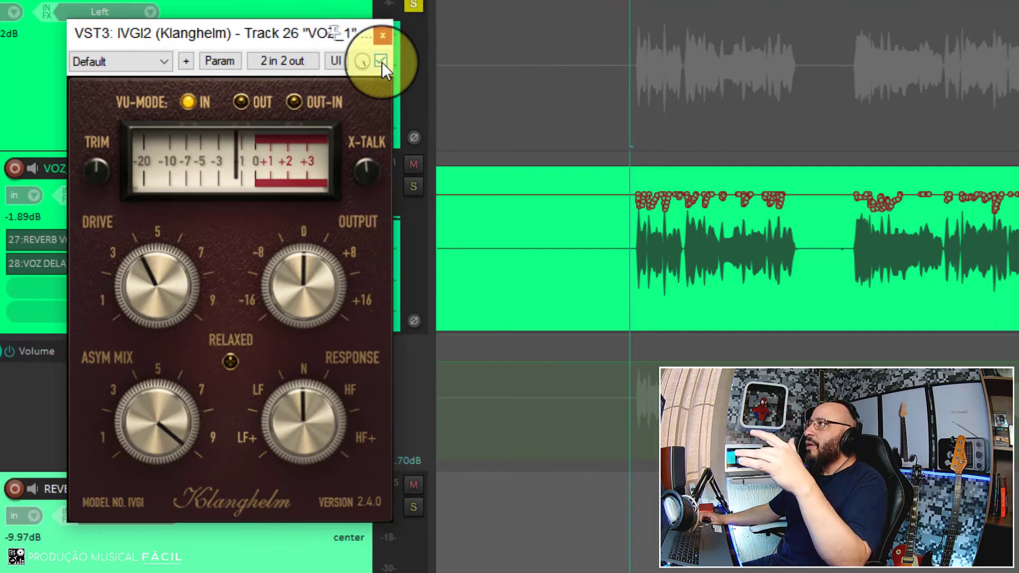
pyautogui.click(381, 62)
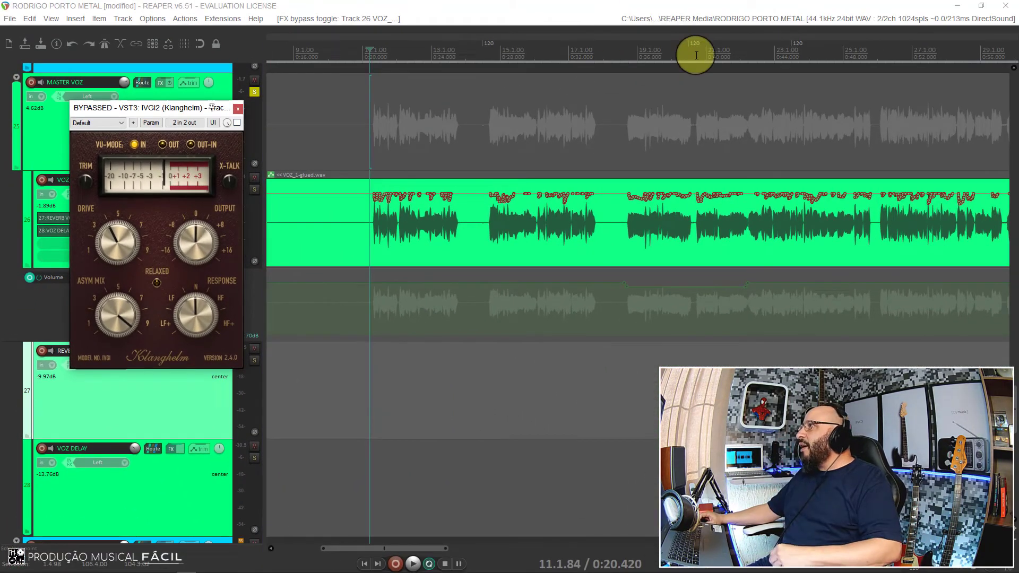
# Unsolo the MASTER VOZ track and play the full mix from about bar 10 with IVGI2 bypassed.
pyautogui.click(693, 55)
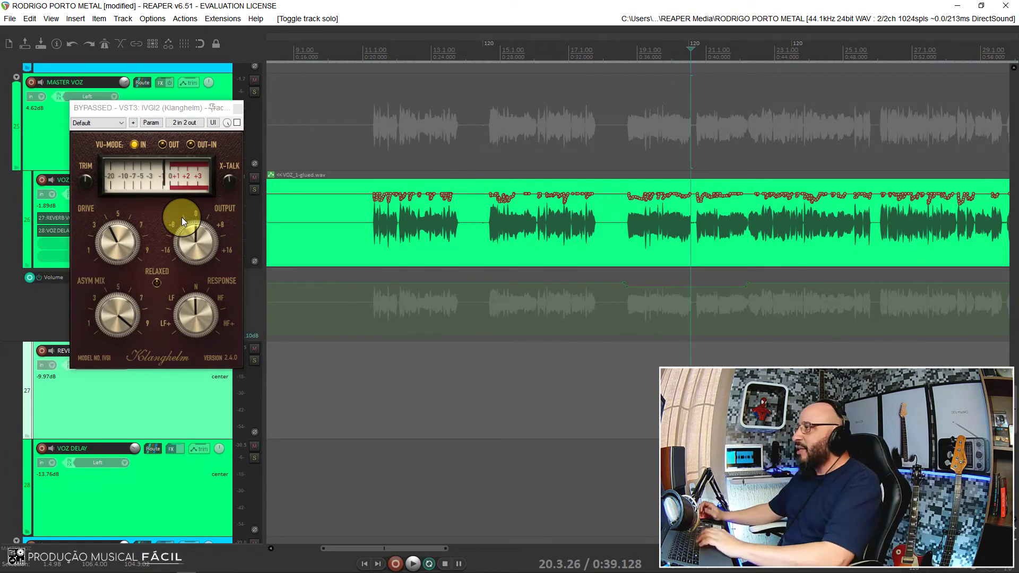
pyautogui.click(310, 289)
pyautogui.press('space')
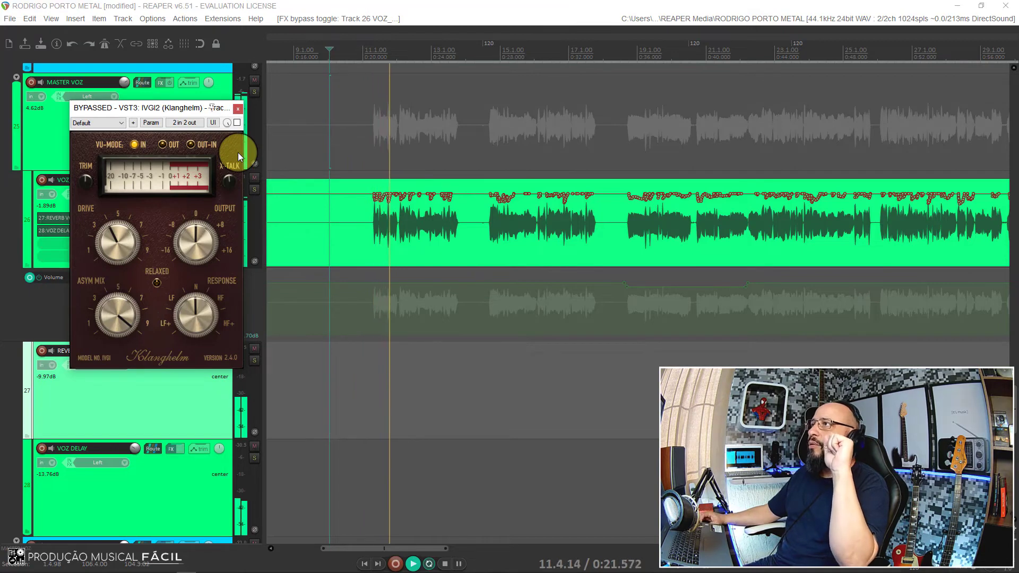
# Compare the full mix with IVGI2 active and bypassed, stopping playback with the plugin bypassed.
pyautogui.click(237, 123)
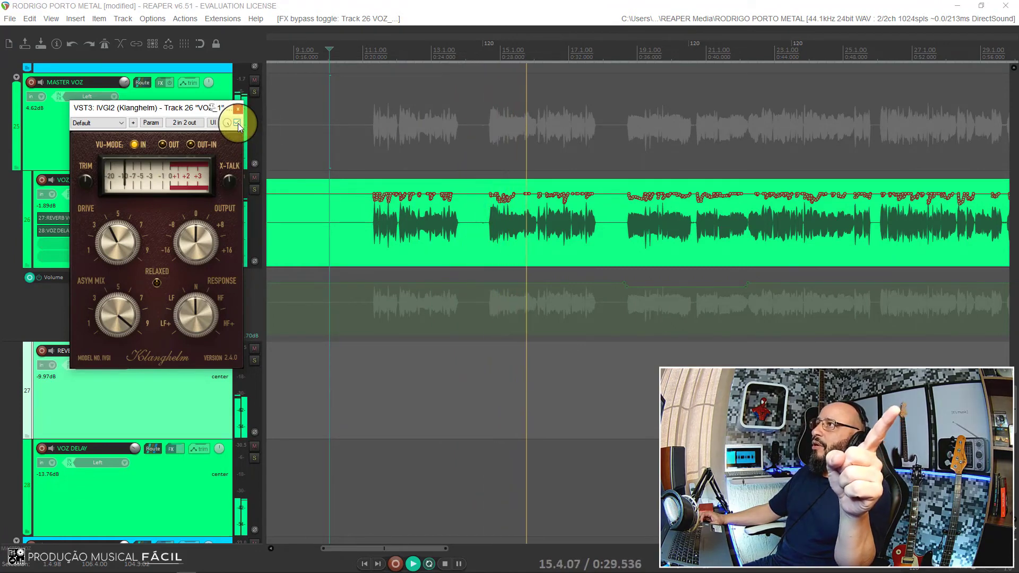
pyautogui.click(237, 123)
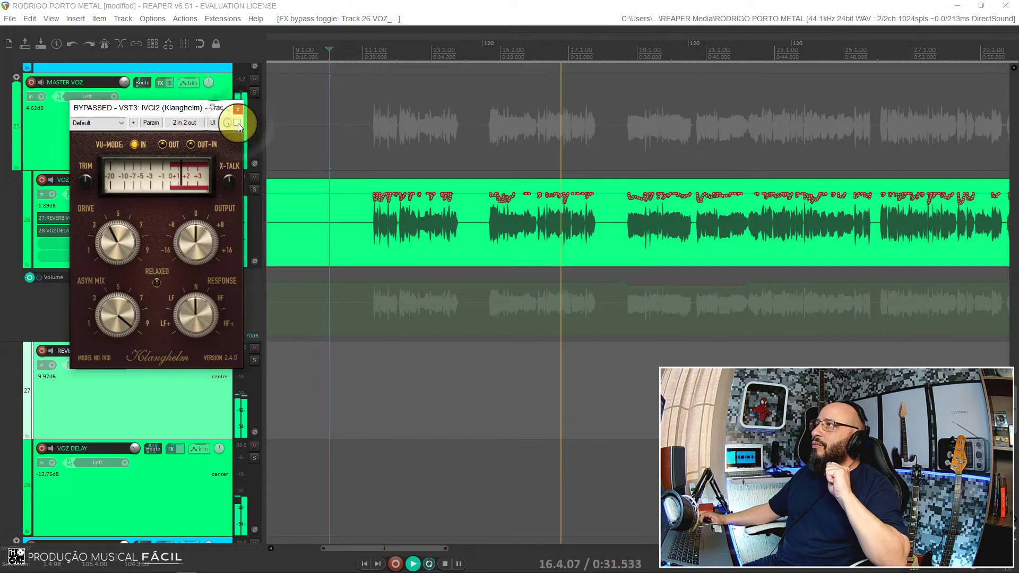
pyautogui.press('space')
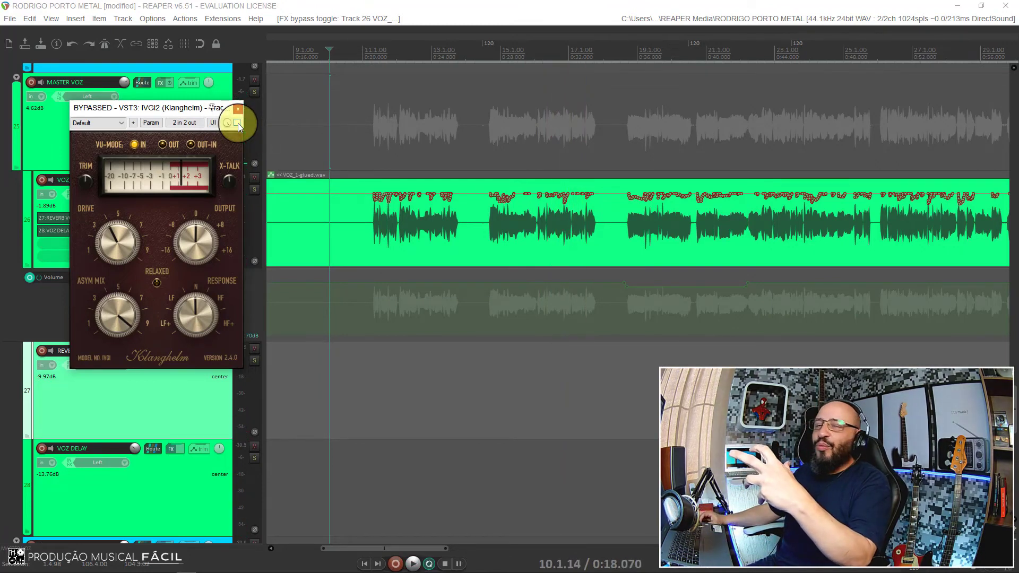
# Reactivate IVGI2 and replay the full mix from about bar 10, briefly bypassing the plugin before leaving it active and stopping.
pyautogui.click(237, 123)
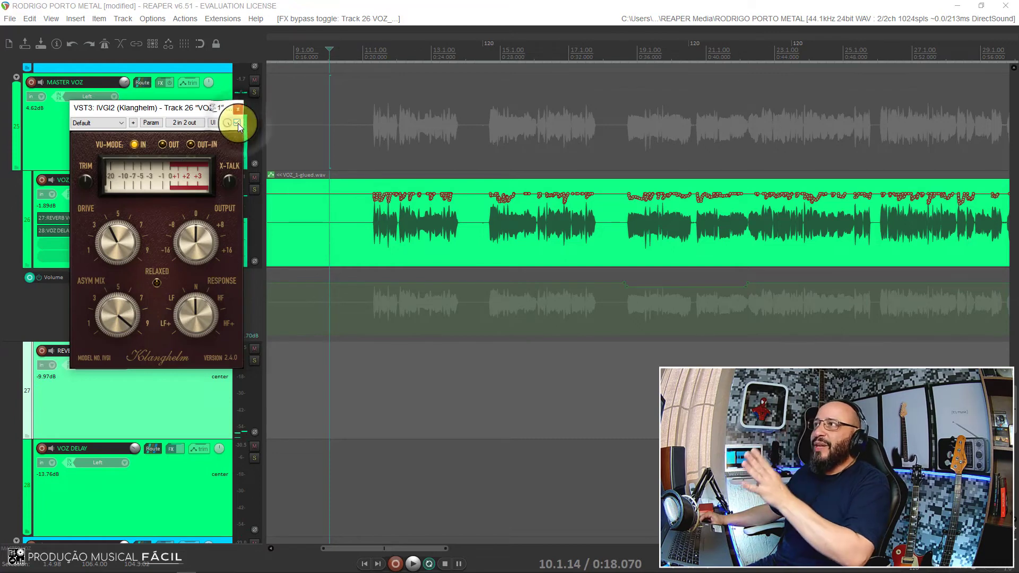
pyautogui.press('space')
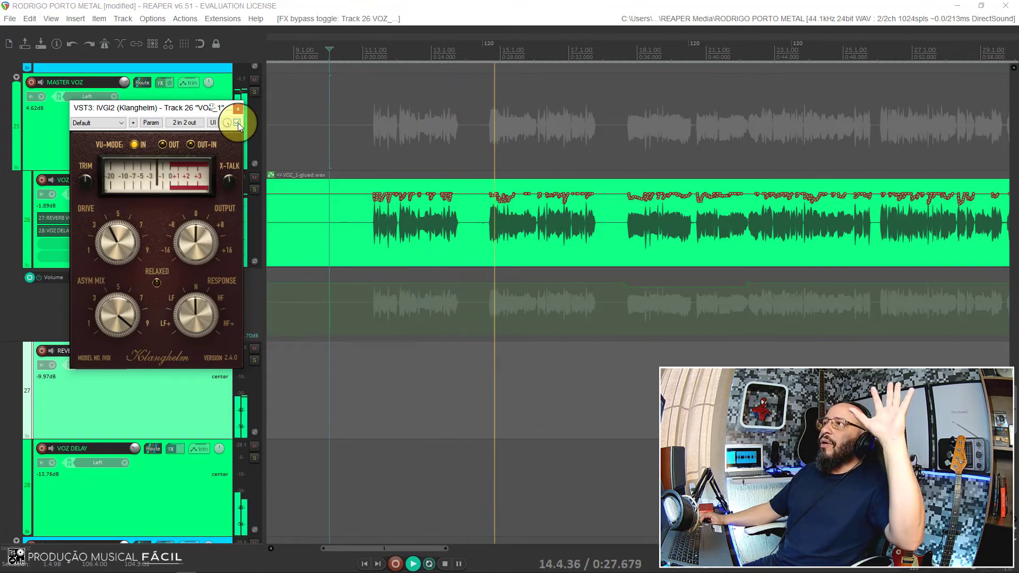
pyautogui.click(238, 123)
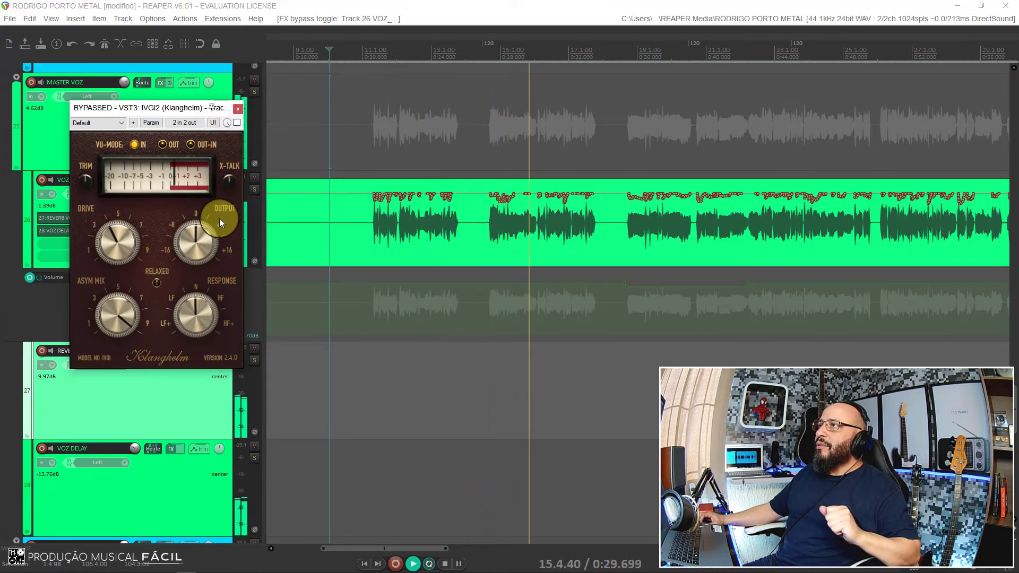
pyautogui.click(239, 121)
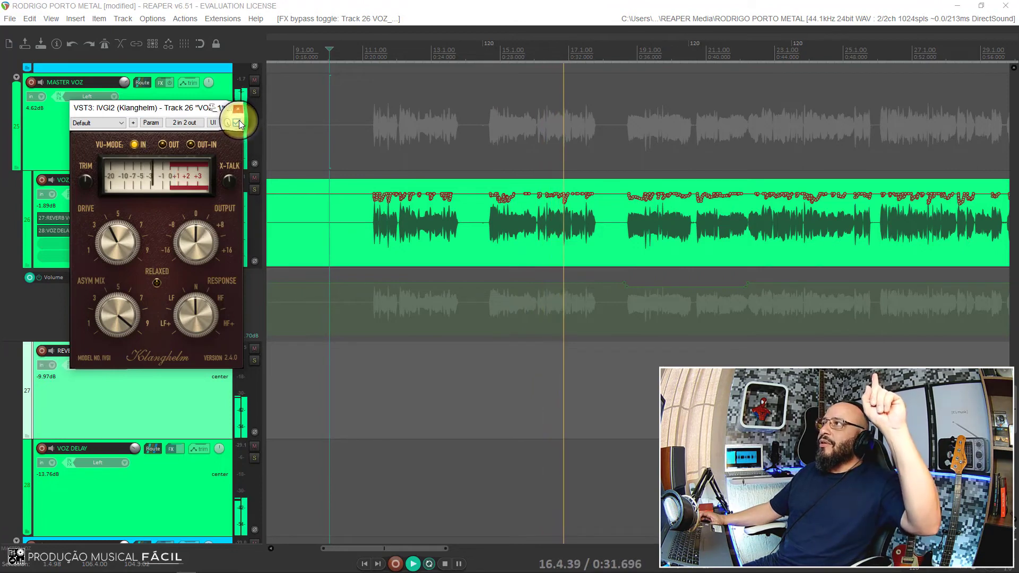
pyautogui.press('space')
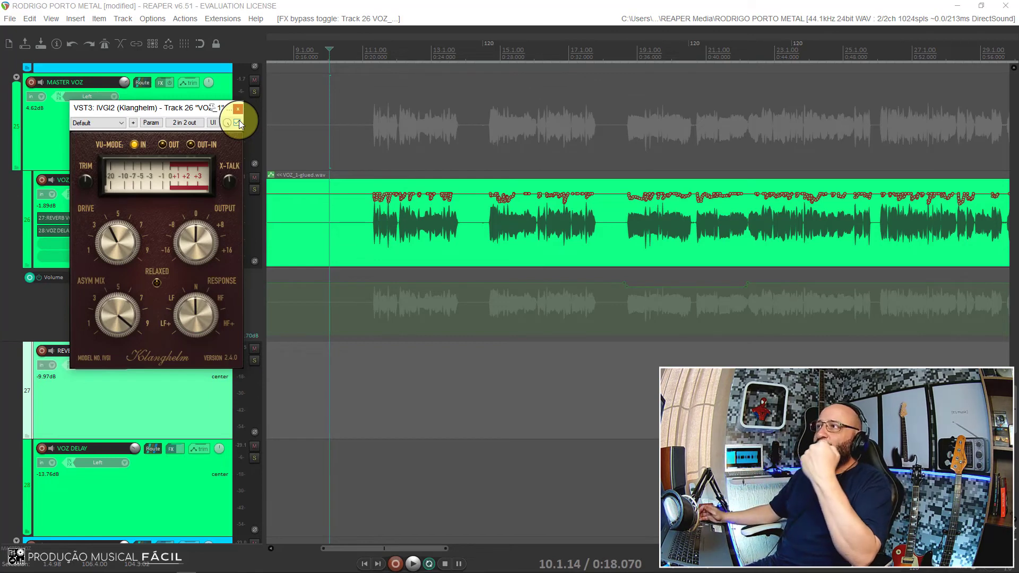
# Mute the vocal reverb and VOZ DELAY tracks and solo the MASTER VOZ track.
pyautogui.click(488, 68)
pyautogui.click(254, 349)
pyautogui.click(254, 446)
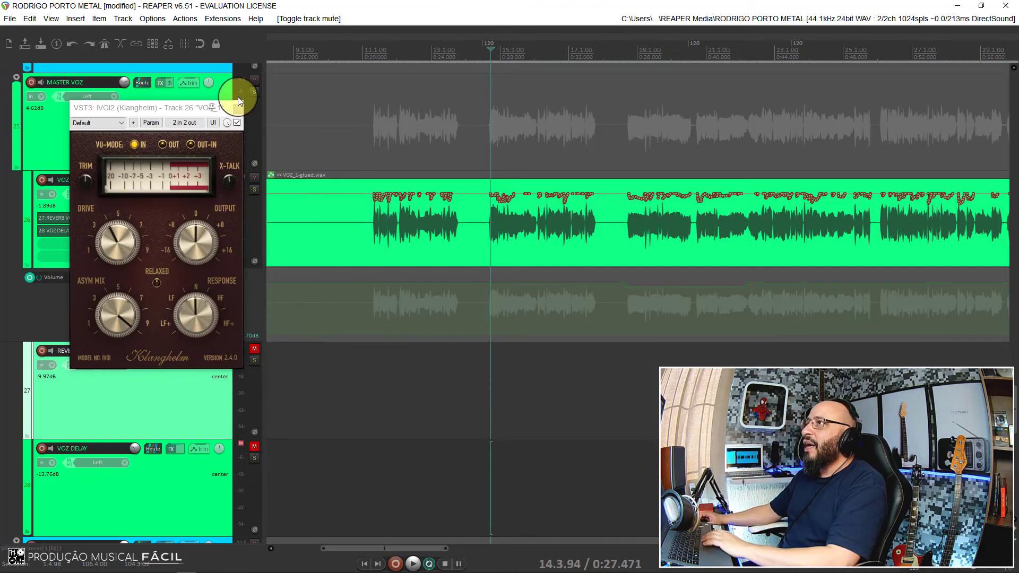
pyautogui.click(254, 91)
# Play the dry solo vocal from about bar 22, alternating IVGI2 between bypassed and active, and stop with it active.
pyautogui.click(749, 51)
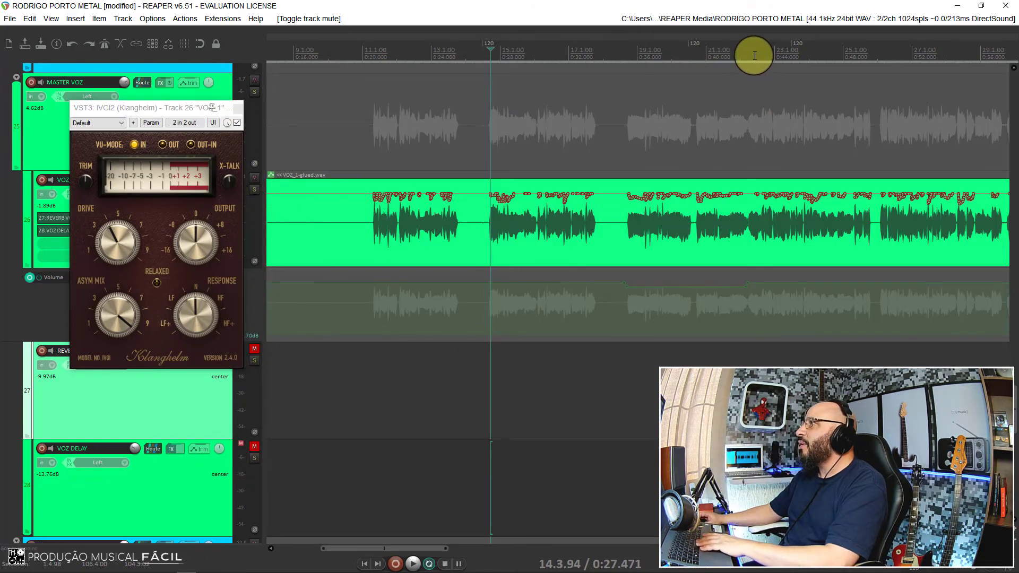
pyautogui.press('space')
pyautogui.click(237, 123)
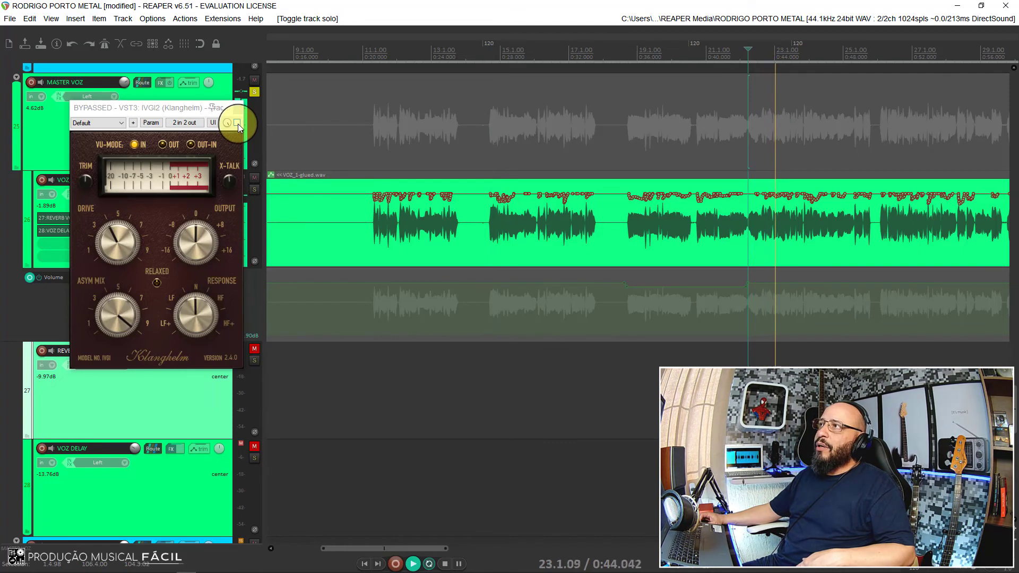
pyautogui.click(237, 123)
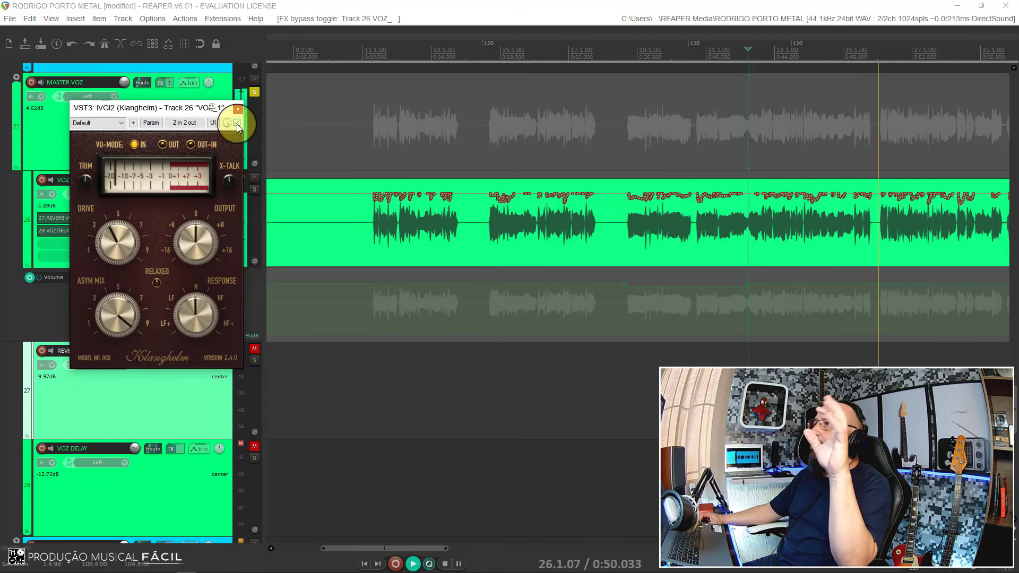
pyautogui.click(237, 123)
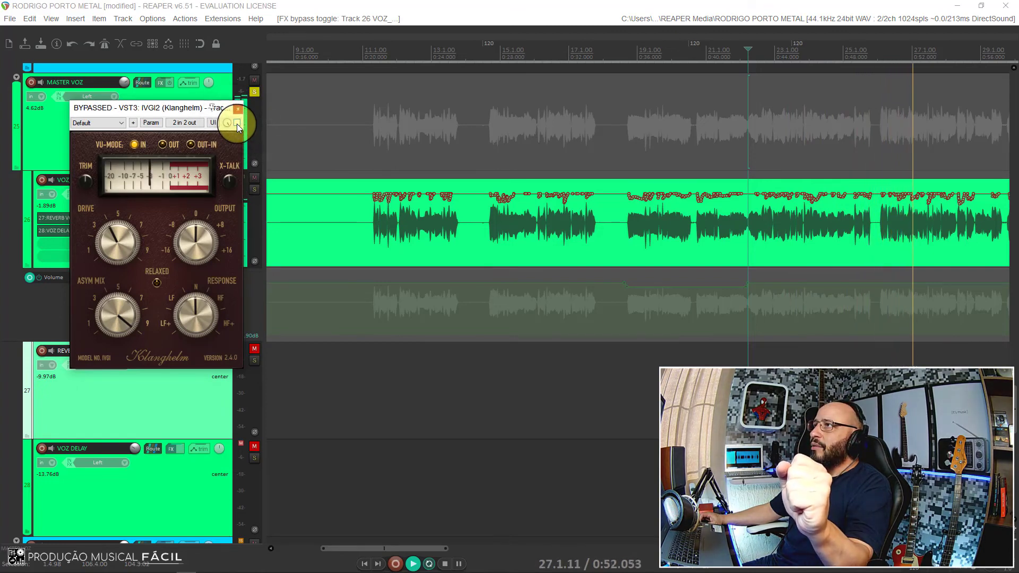
pyautogui.click(237, 123)
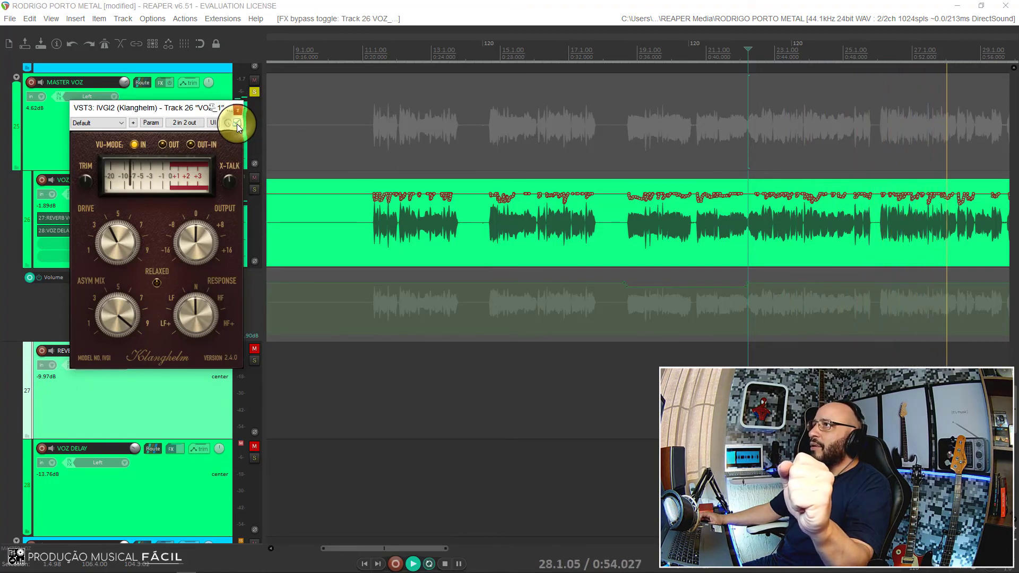
pyautogui.press('space')
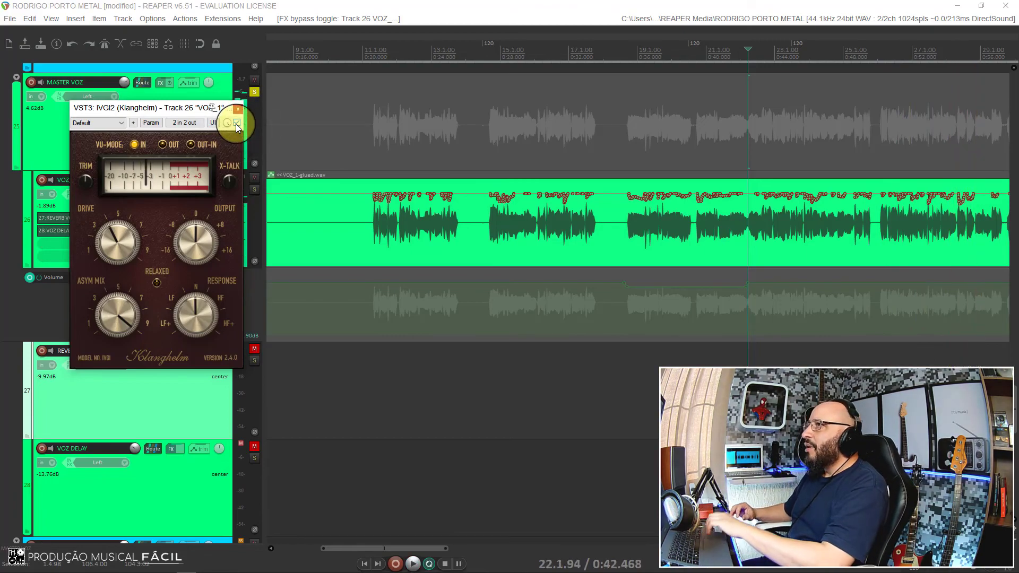